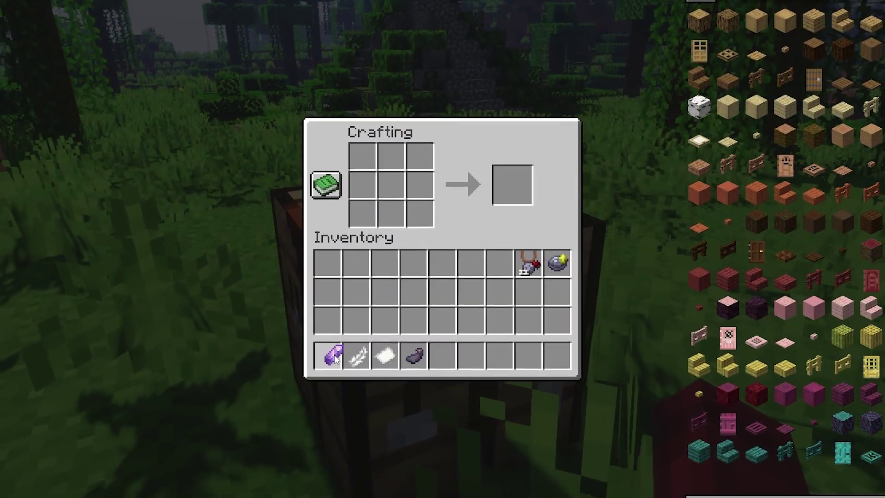
Craft the artifact guide from an amethyst shard and feather in the top row, with paper and an ink sac below, and move it to the inventory.
click(343, 340)
click(374, 171)
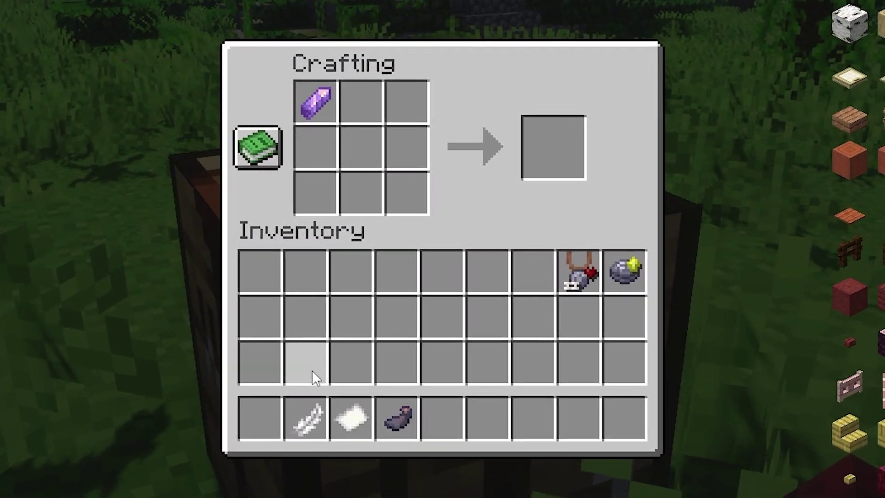
click(328, 391)
click(374, 125)
click(371, 424)
click(321, 162)
click(404, 409)
click(359, 159)
click(358, 160)
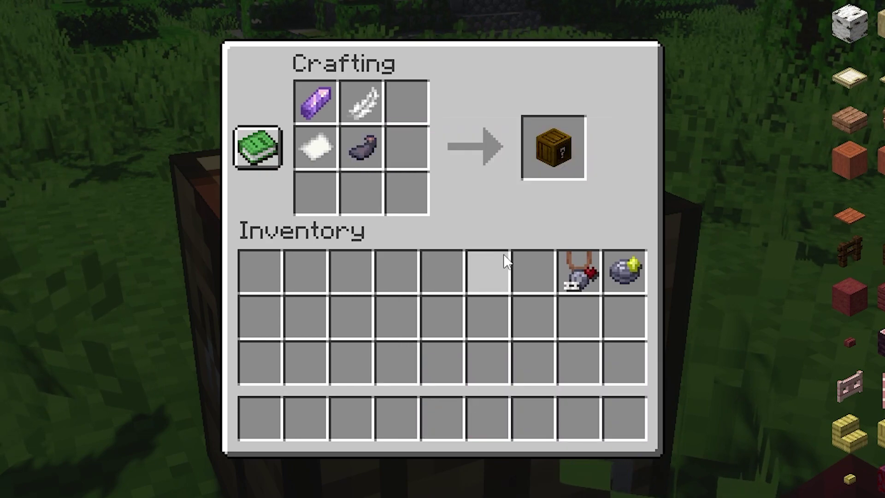
shift+click(564, 155)
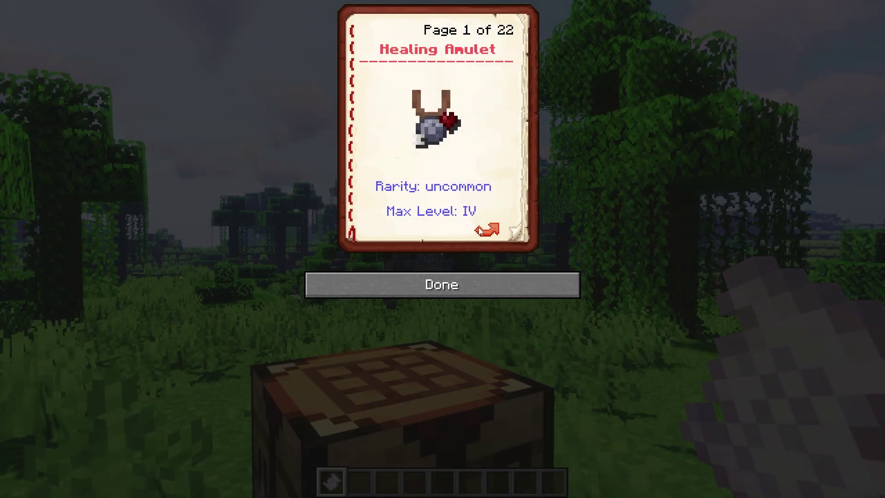
Page through the artifact guide book, starting from the Healing Amulet entry, to review the artifacts and their level effects.
click(481, 232)
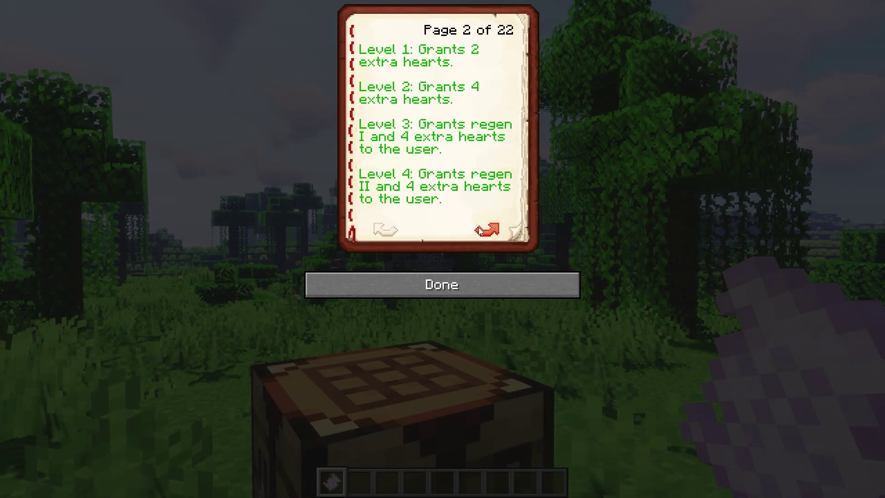
click(481, 231)
click(481, 232)
click(481, 232)
click(481, 231)
click(481, 231)
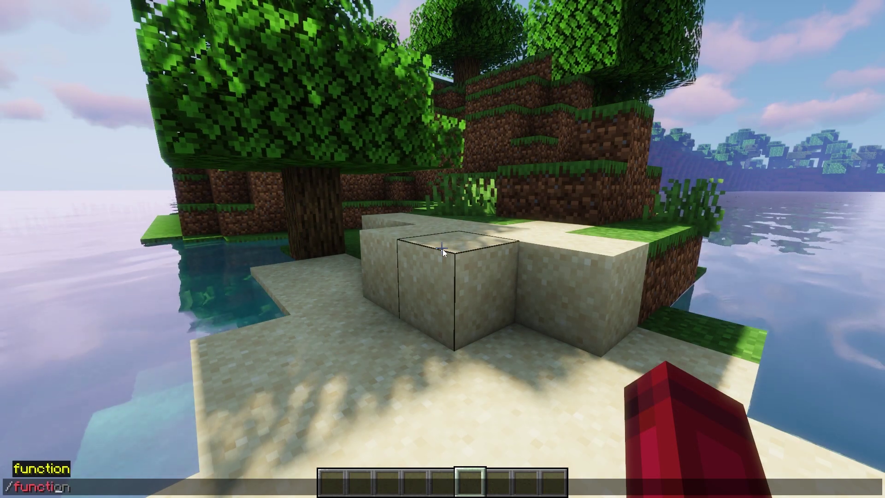
Run the function ancient_artifacts:artifact_chest/place and back away to view the placed chest.
text(on)
key(Tab)
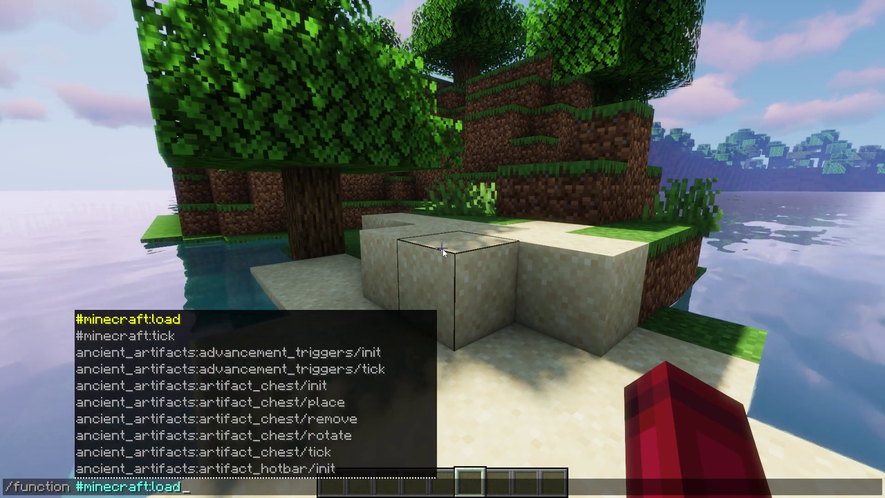
key(Tab)
key(Tab)
key(Tab)
key(Tab)
key(Tab)
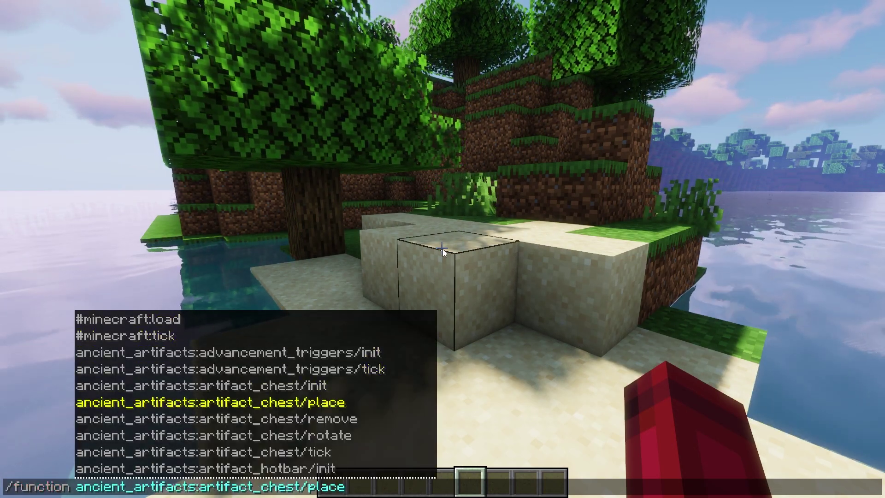
key(Return)
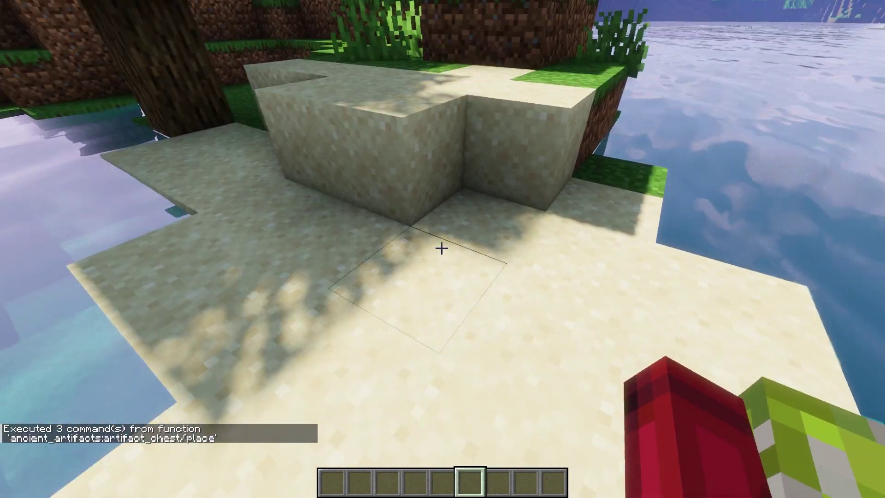
key(s)
key(a)
key(s)
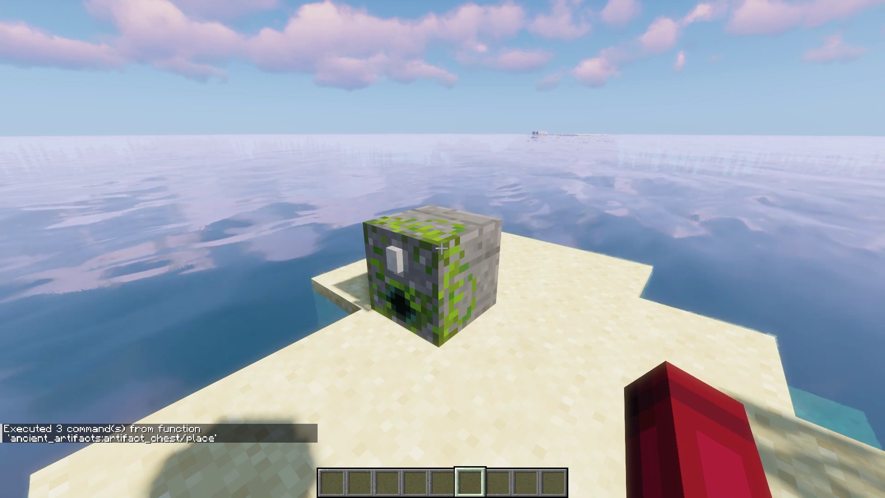
Start another /function command and browse the suggested ancient_artifacts functions.
key(slash)
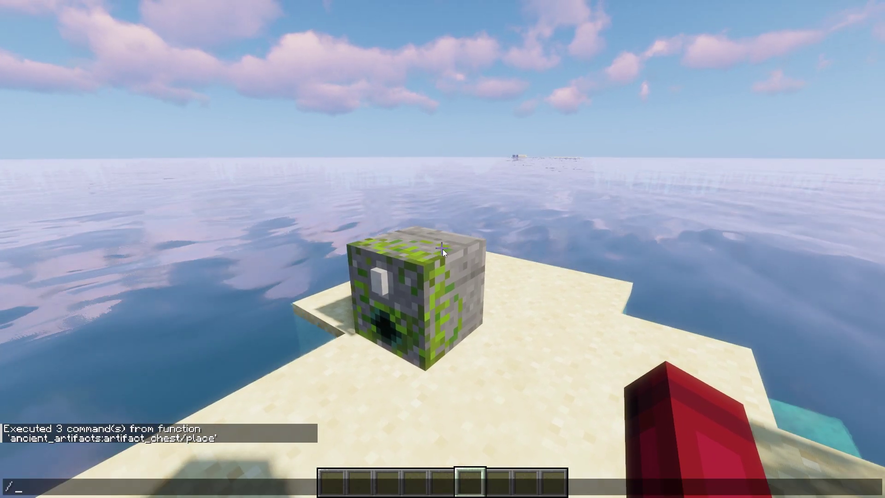
text(function)
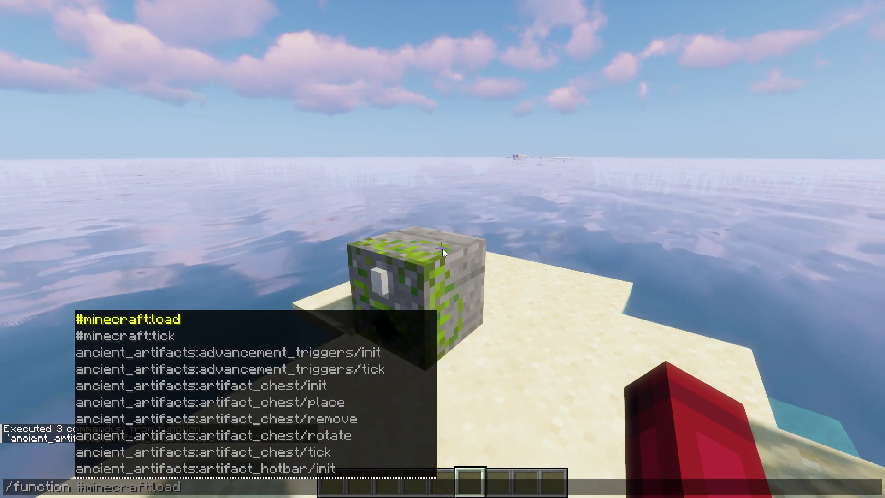
key(Tab)
key(Tab)
key(Tab)
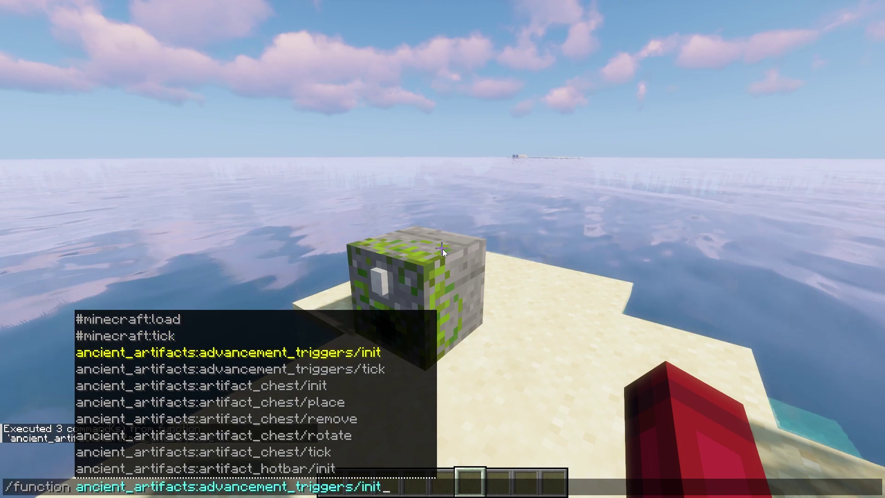
key(Tab)
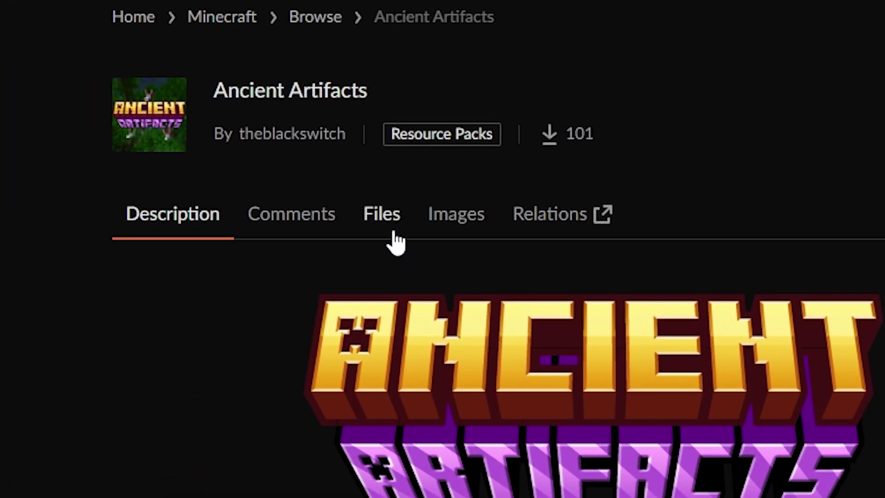
Download Ancient Artifacts Data V1.1.9.zip from the project's CurseForge files and the required resource pack from its Planet Minecraft page.
click(393, 231)
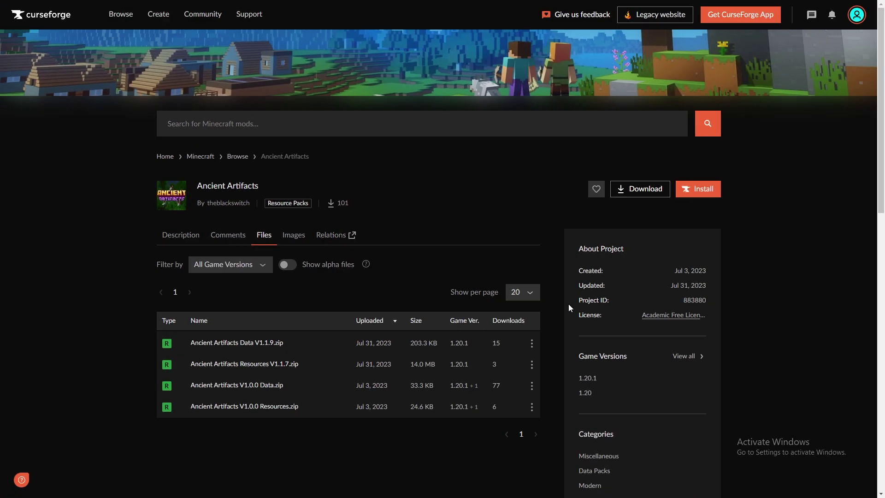
scroll(569, 303, down, 1)
scroll(569, 303, down, 1)
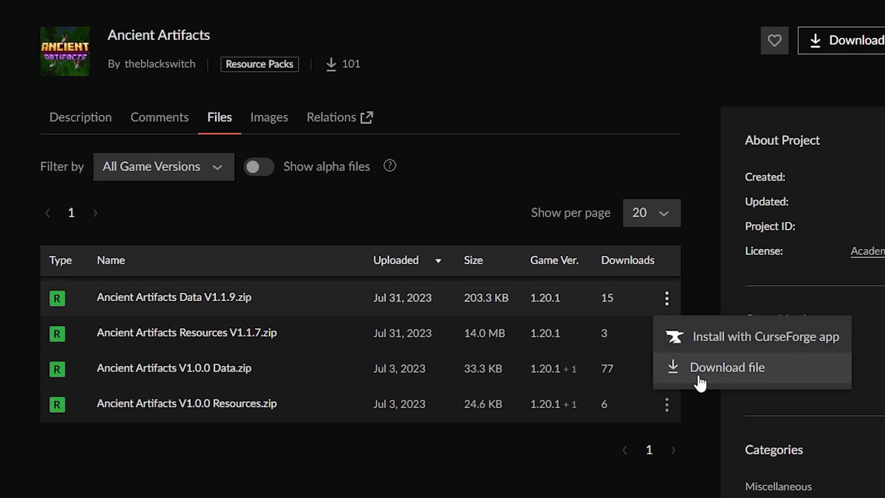
click(727, 384)
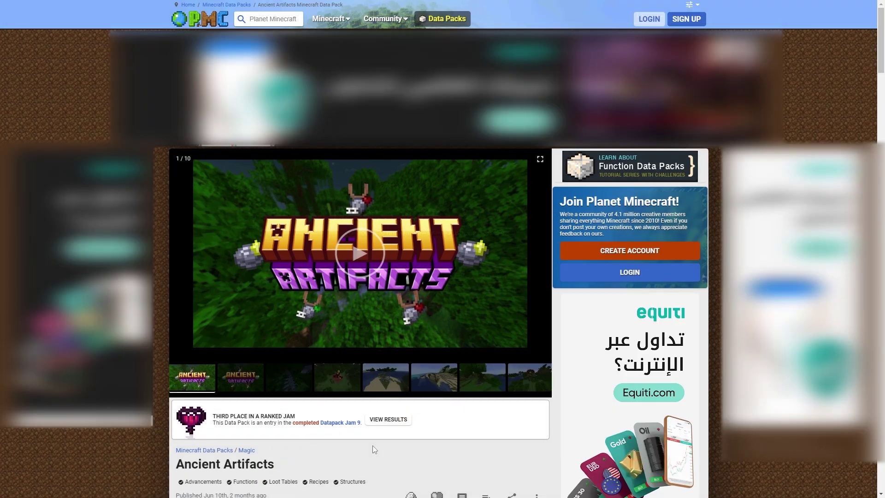
scroll(373, 446, down, 6)
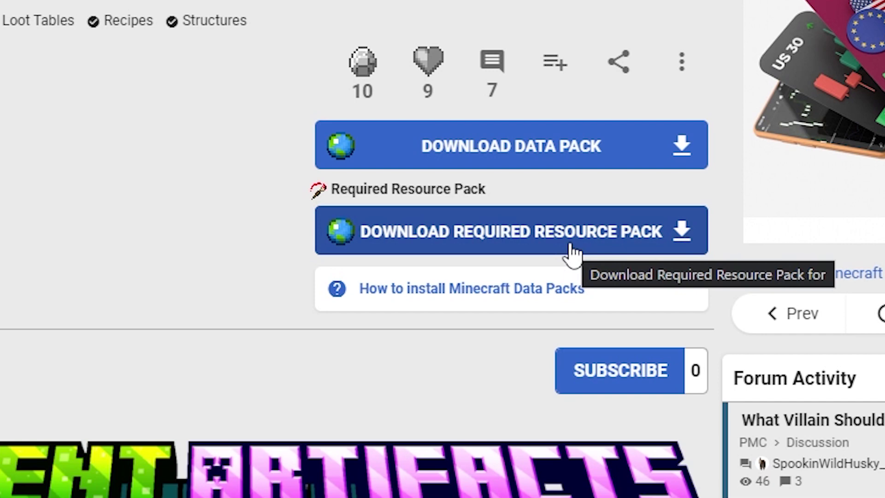
click(571, 252)
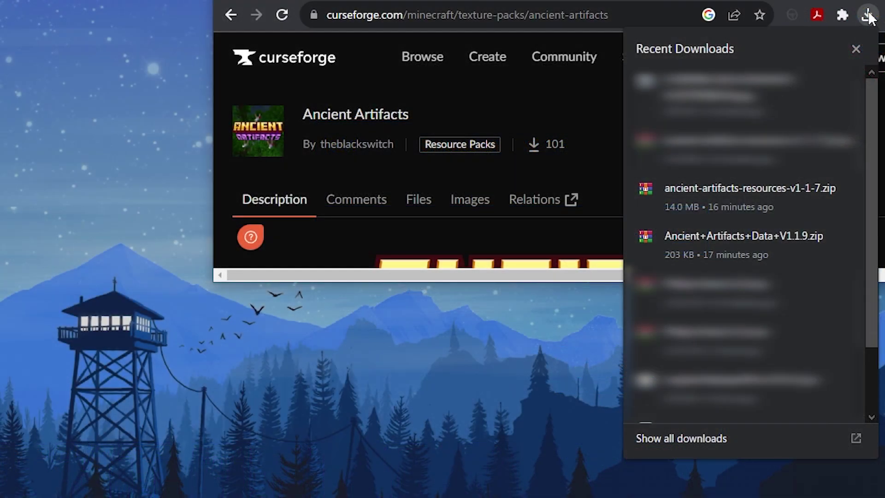
Place the downloaded ancient-artifacts-resources-v1-1-7.zip and Ancient+Artifacts+Data+V1.1.9.zip on the desktop.
drag(767, 207, 148, 139)
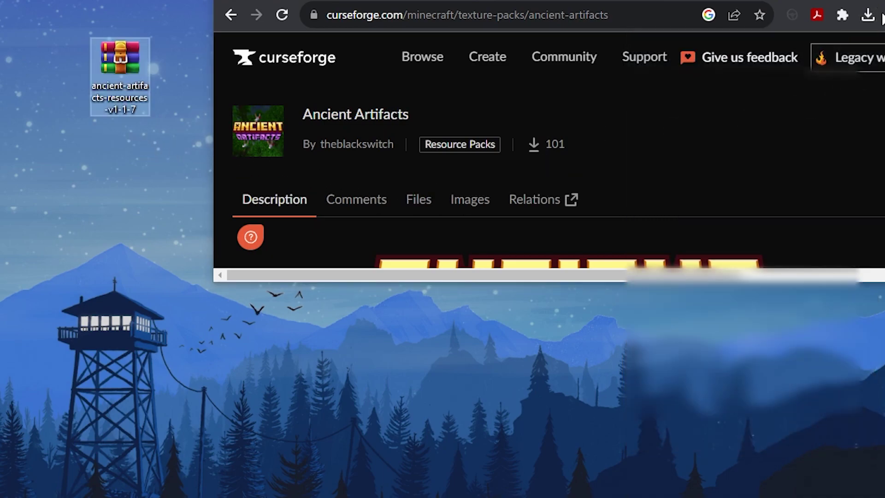
click(868, 15)
drag(784, 242, 130, 138)
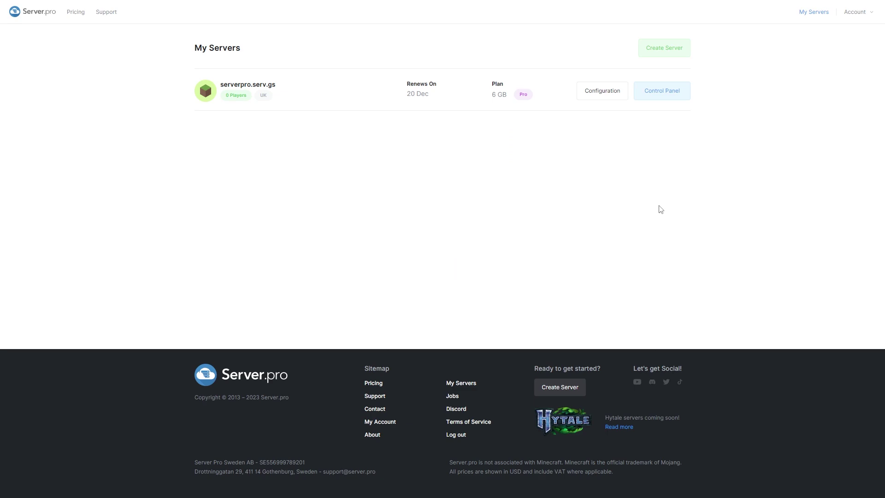
Switch to Server.pro and open the server's game change settings to check its type and version.
click(647, 97)
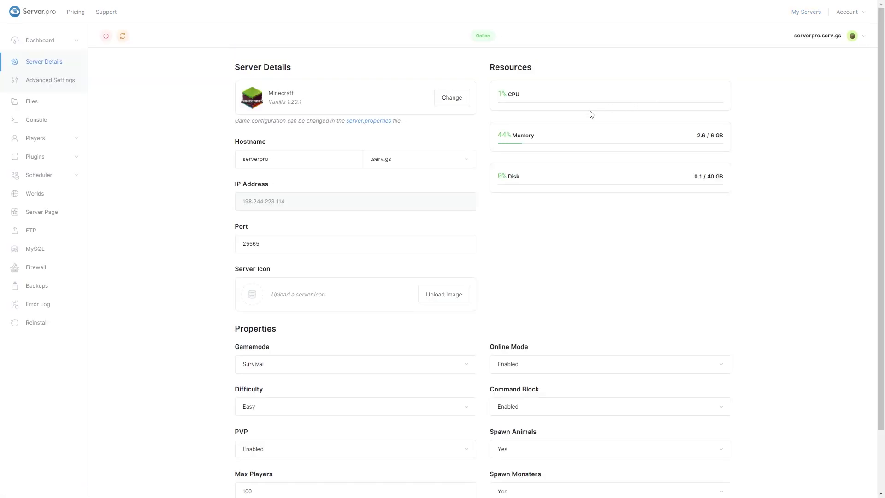
click(442, 102)
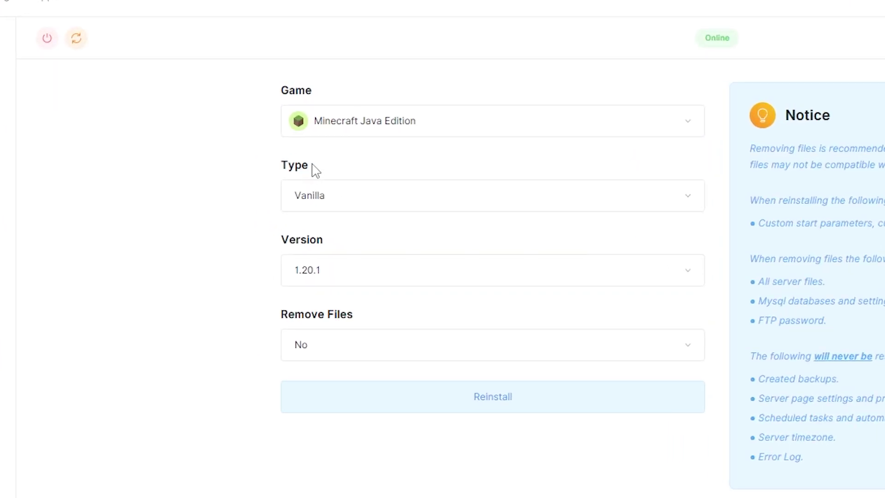
drag(282, 170, 318, 172)
drag(283, 247, 318, 248)
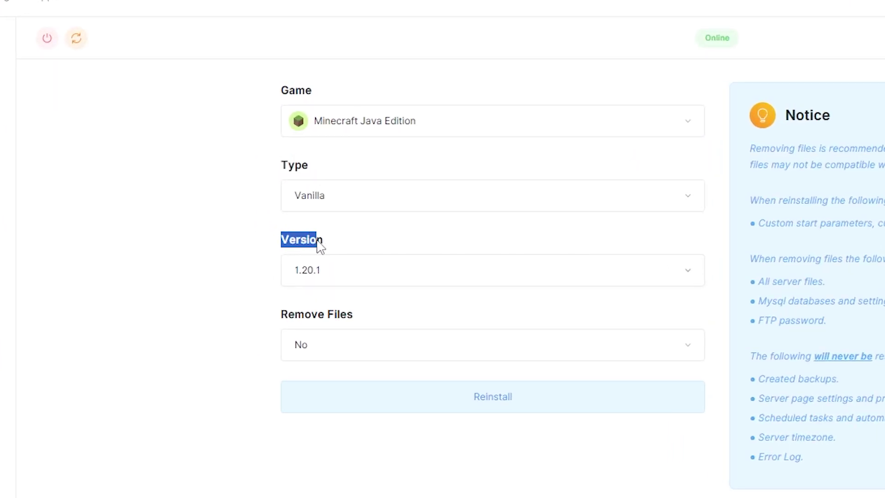
click(215, 215)
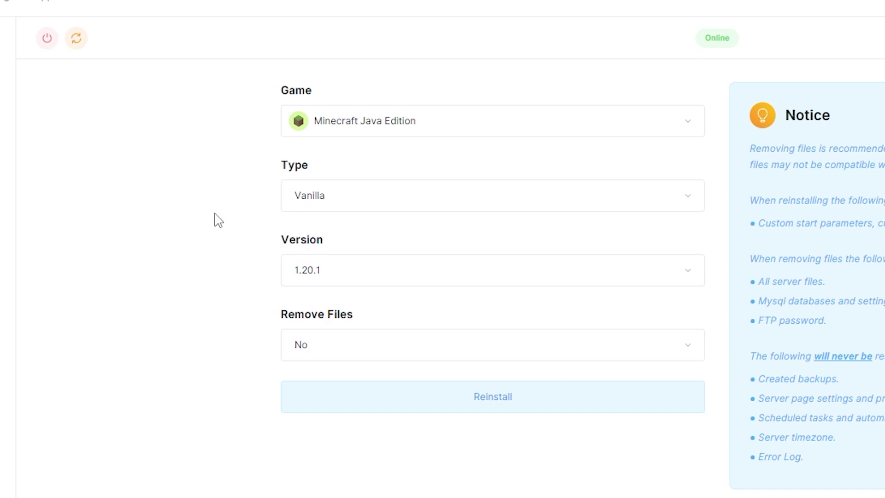
Stop the server and upload Ancient+Artifacts+Data+V1.1.9.zip from the desktop into the world's datapacks folder.
click(46, 37)
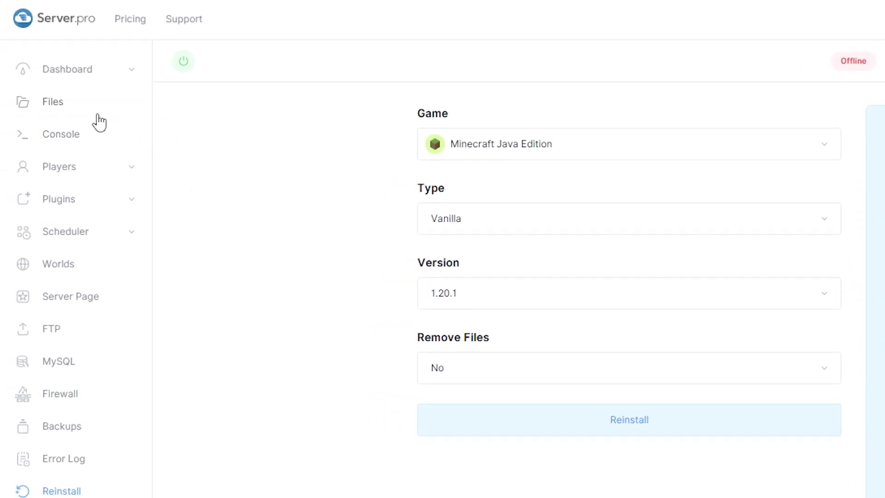
click(94, 107)
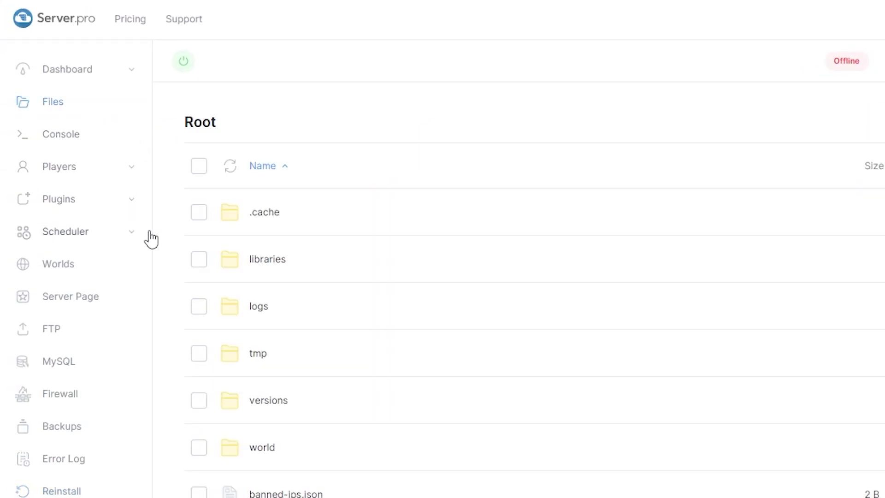
click(274, 452)
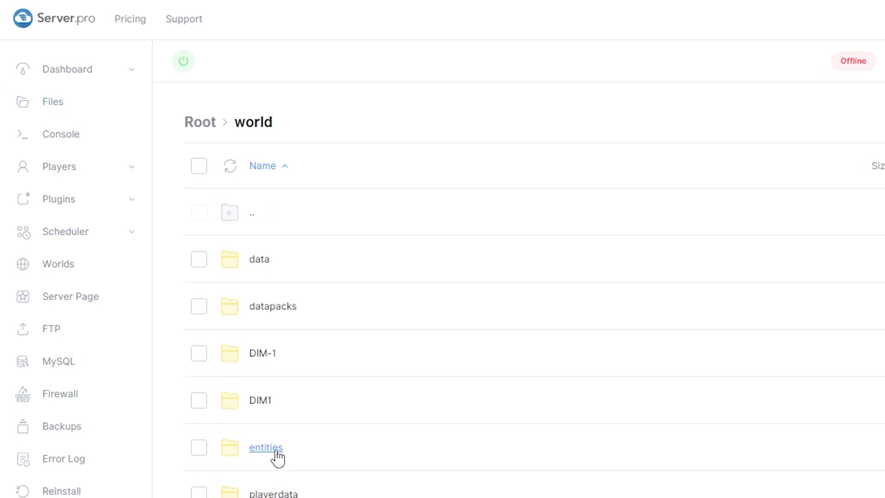
click(273, 306)
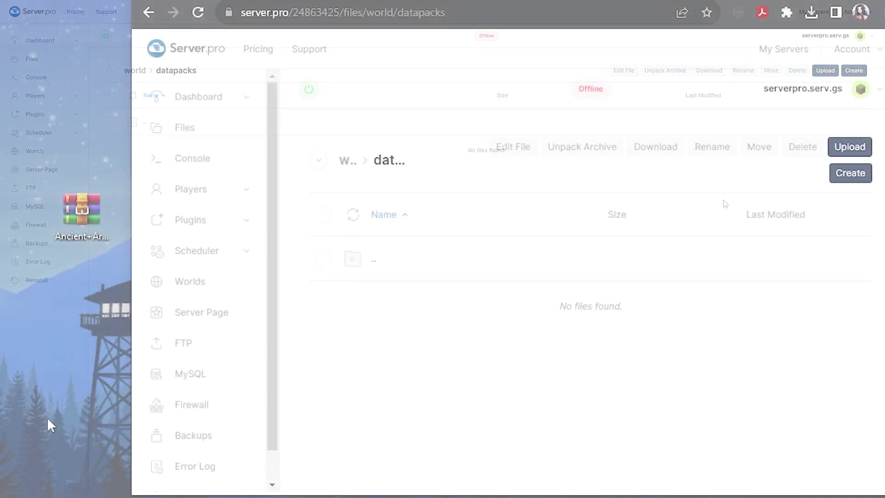
drag(80, 210, 446, 295)
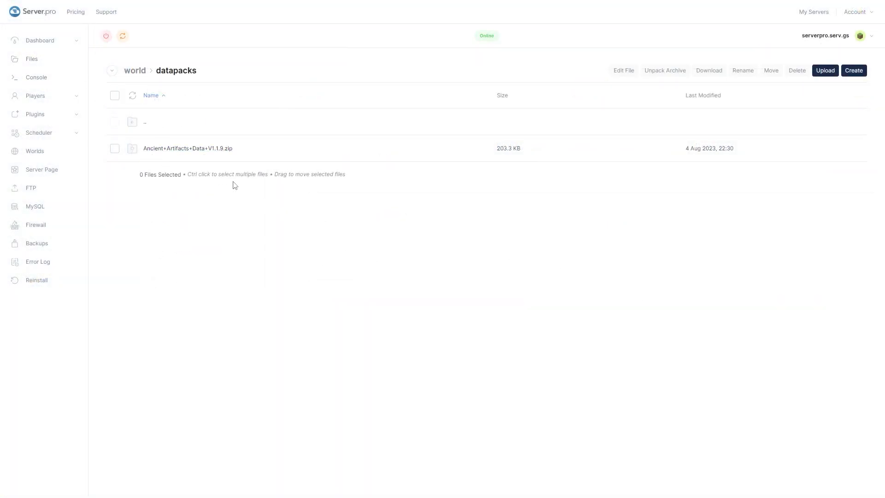
Open the server console and check the startup log for the Done line.
click(53, 83)
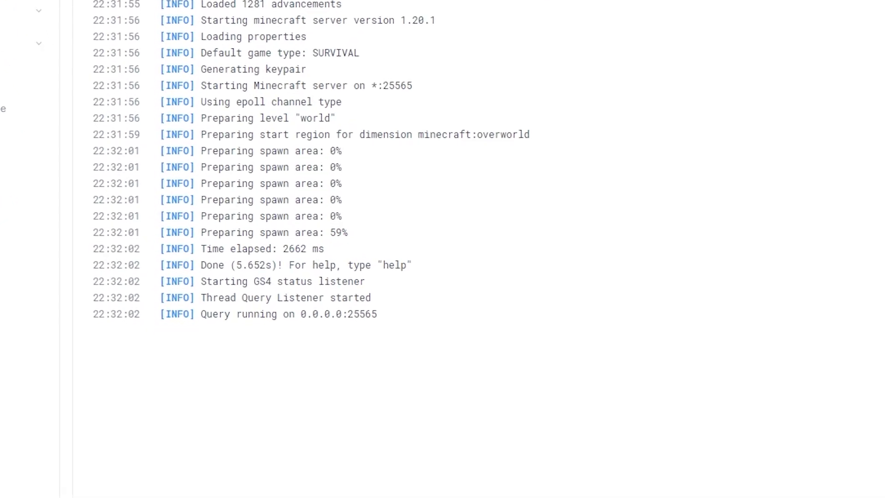
drag(229, 273, 265, 268)
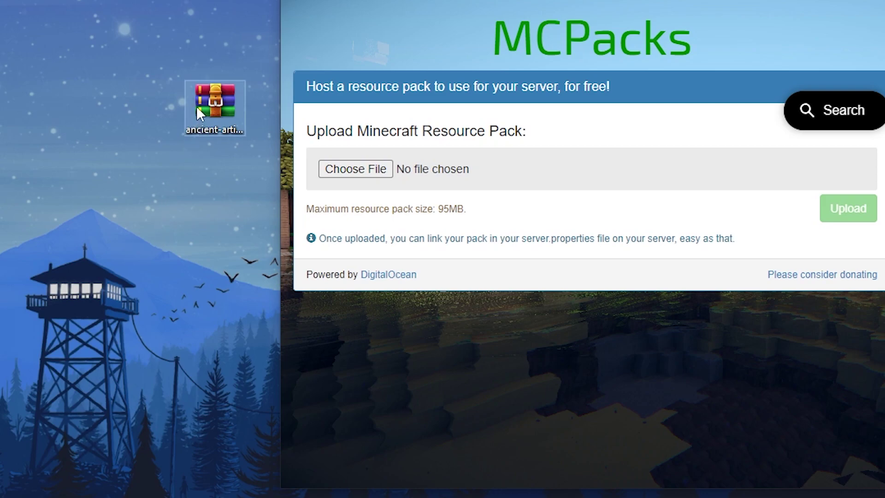
Upload ancient-artifacts-resources-v1-1-7.zip to MCPacks and copy the generated resource-pack and resource-pack-sha1 lines for server.properties.
drag(201, 103, 353, 171)
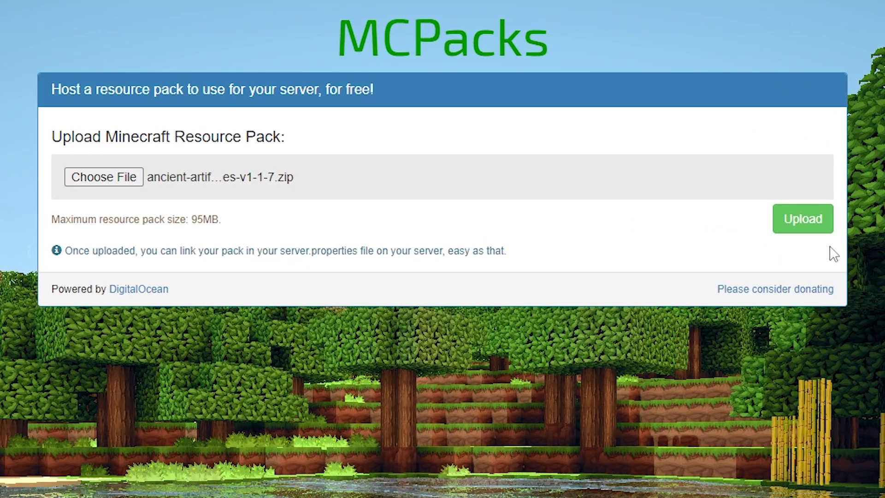
click(812, 227)
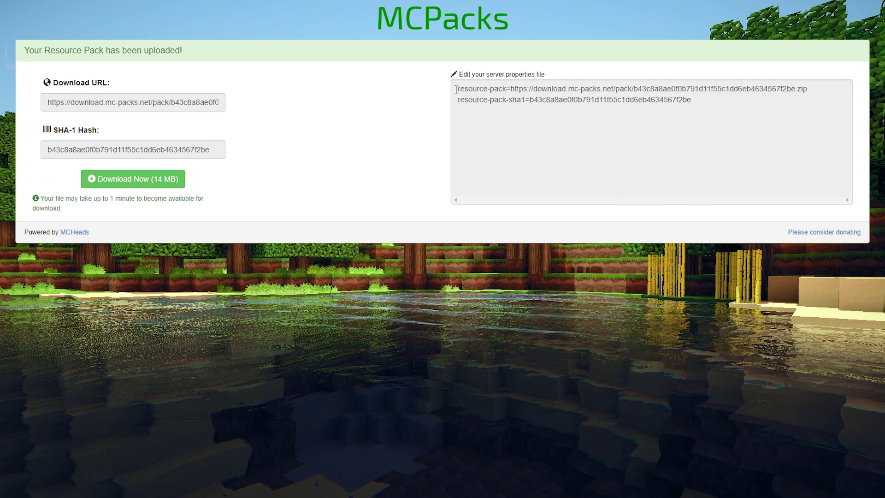
drag(456, 89, 695, 102)
key(ctrl+c)
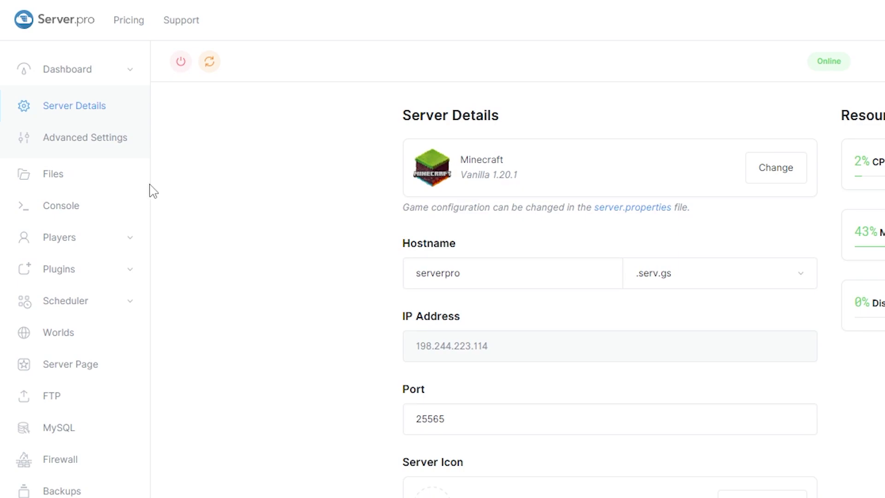
Open server.properties from the server's root files and find the resource-pack lines.
click(113, 184)
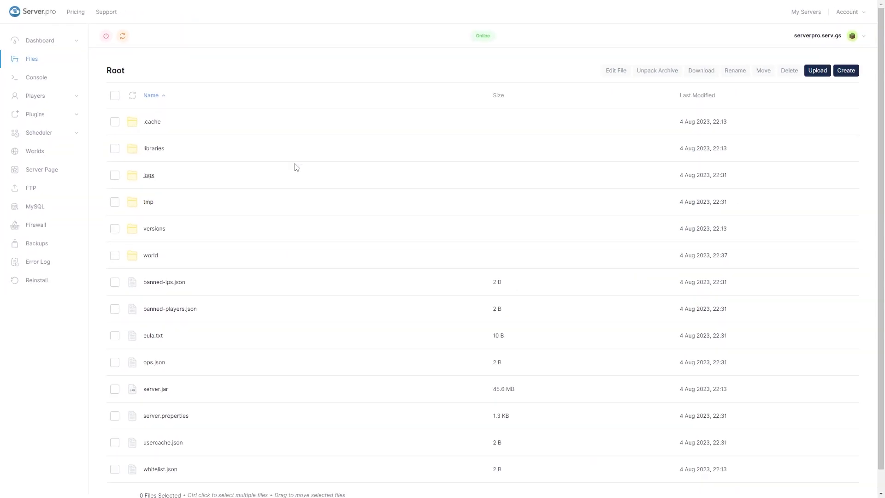
scroll(385, 174, down, 1)
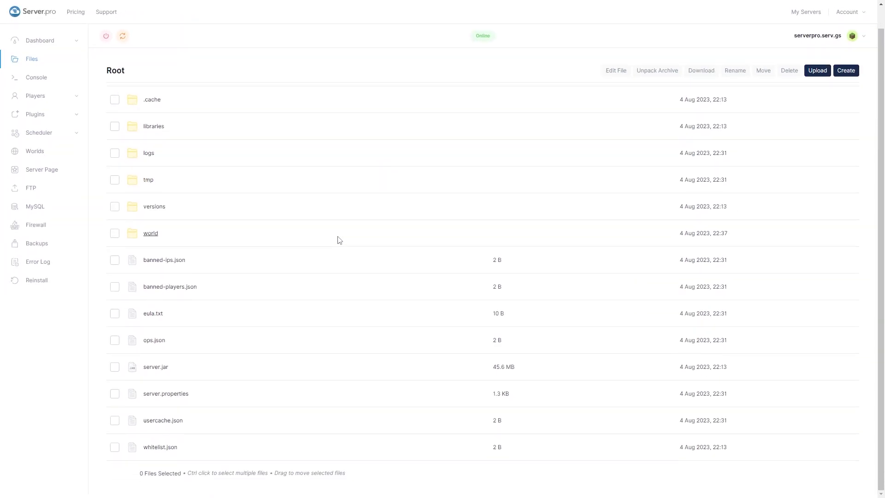
click(171, 397)
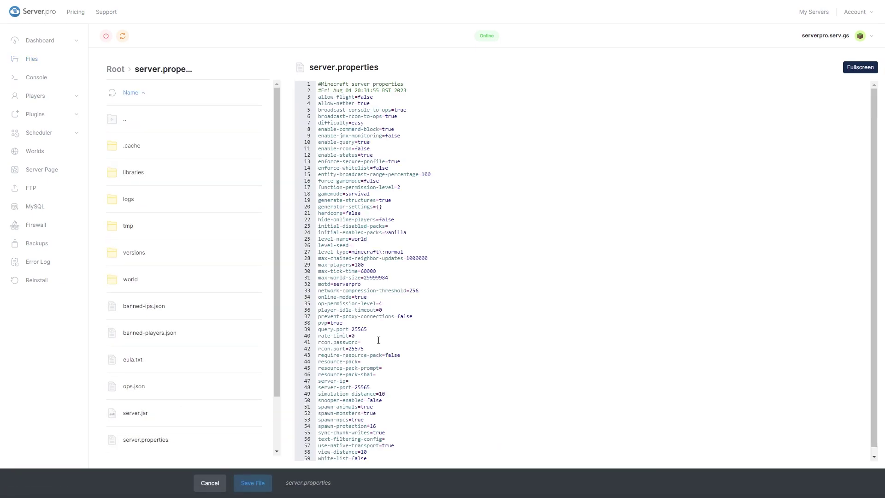
scroll(669, 56, down, 1)
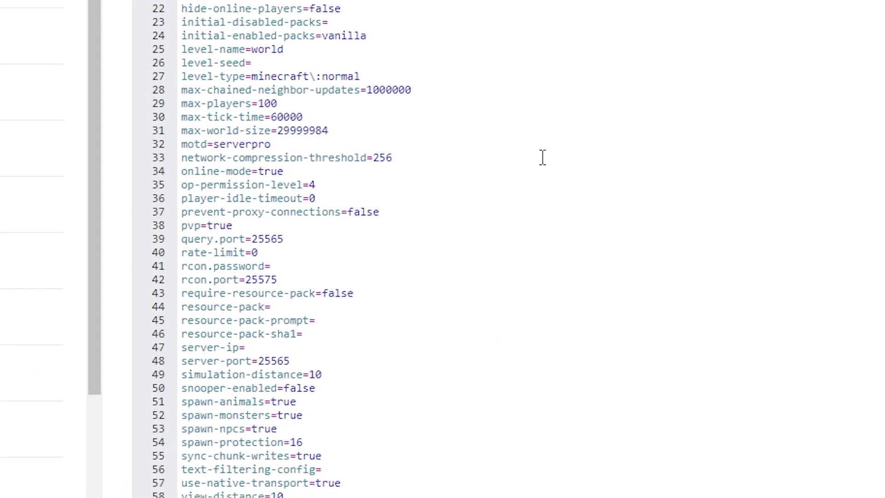
Replace the resource-pack, resource-pack-prompt and resource-pack-sha1 lines with the two copied MCPacks lines, save the file and restart the server.
drag(182, 303, 407, 335)
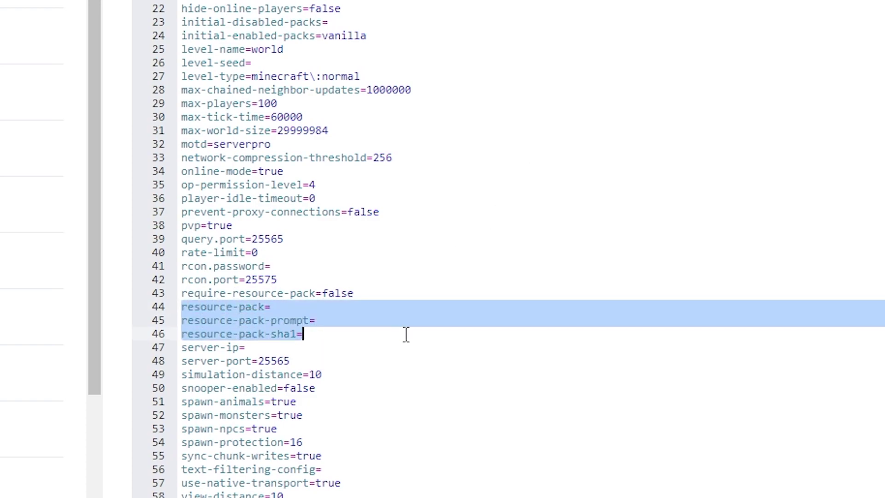
key(ctrl+v)
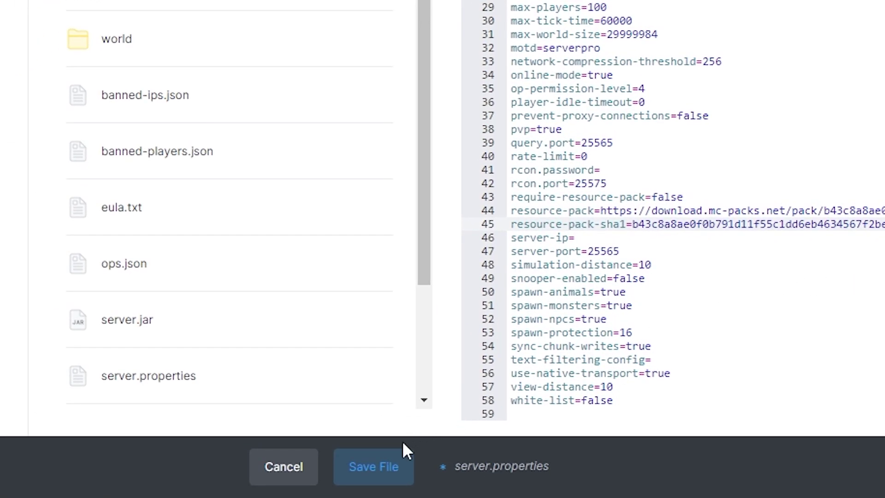
click(371, 479)
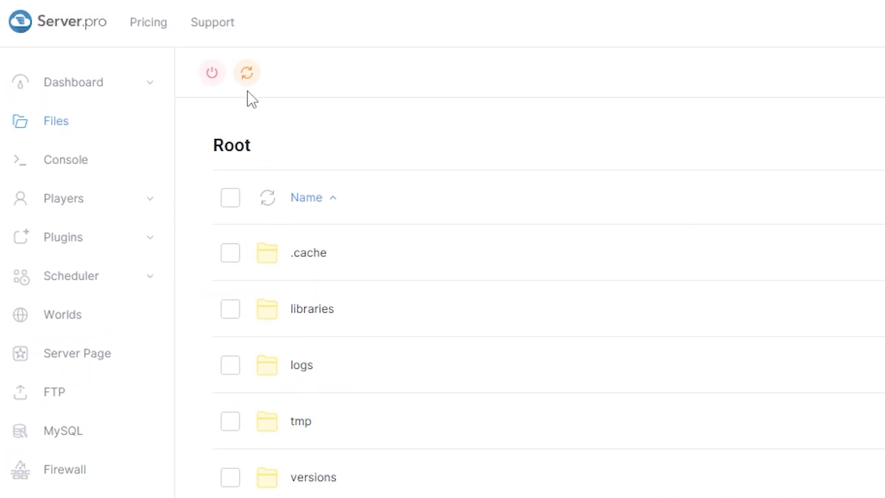
click(247, 80)
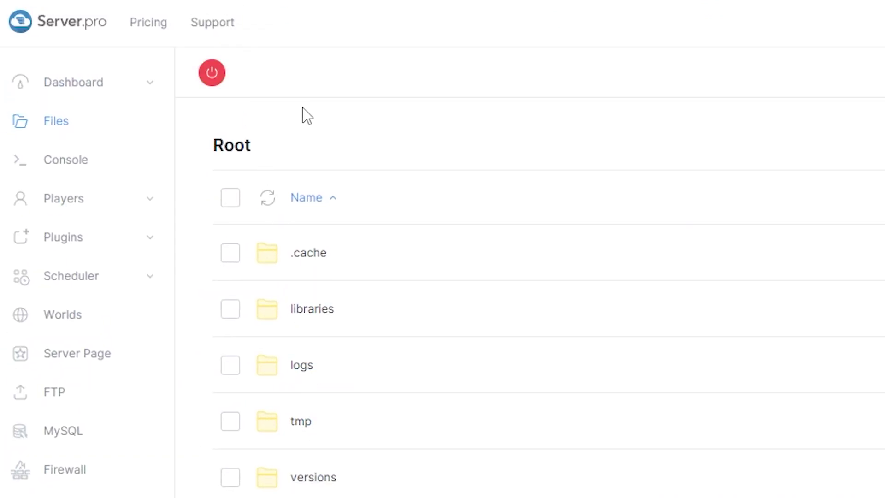